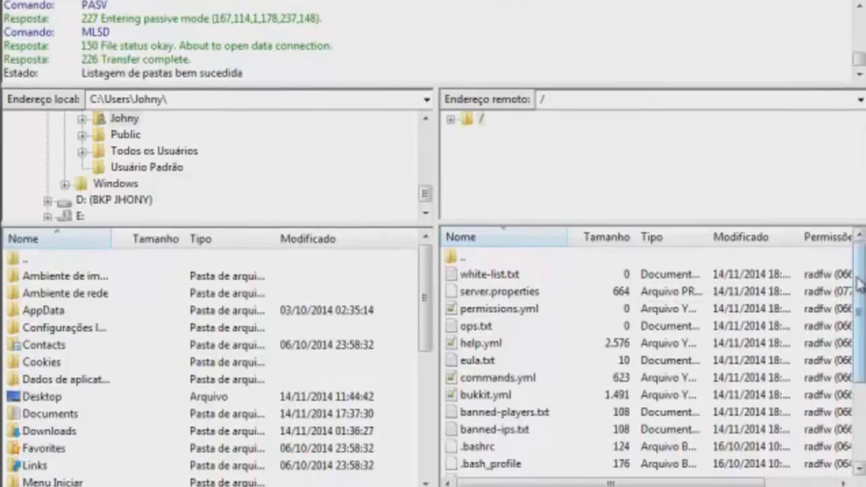
Sort the server's root folder listing by size in ascending order, with the folders listed first.
{"action": "scroll", "coordinate": [859, 358], "scroll_direction": "down", "scroll_amount": 3}
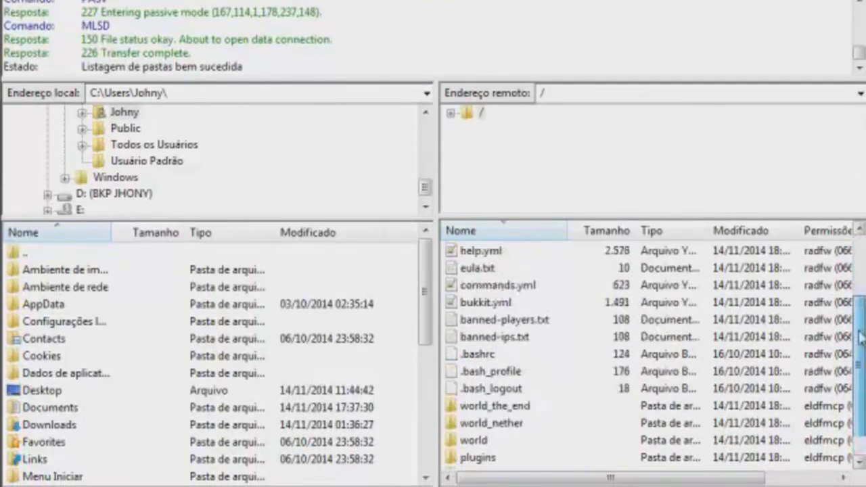
{"action": "scroll", "coordinate": [711, 277], "scroll_direction": "up", "scroll_amount": 3}
{"action": "left_click", "coordinate": [680, 234]}
{"action": "left_click", "coordinate": [619, 233]}
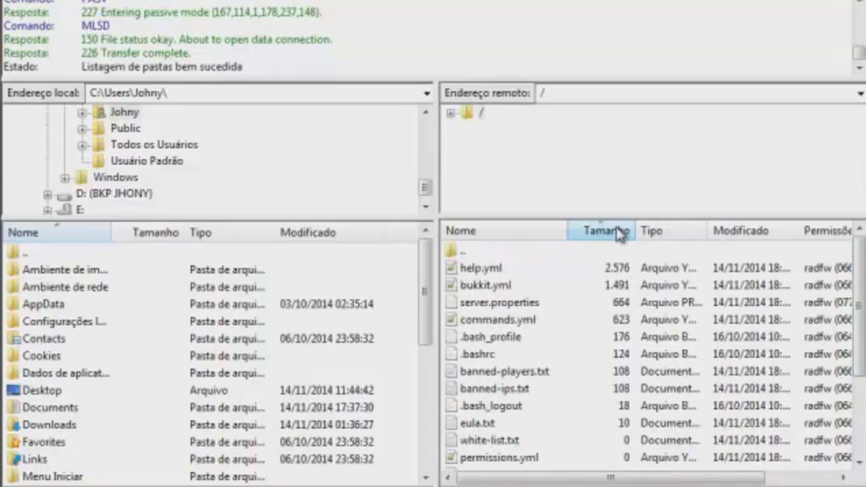
{"action": "left_click", "coordinate": [617, 232]}
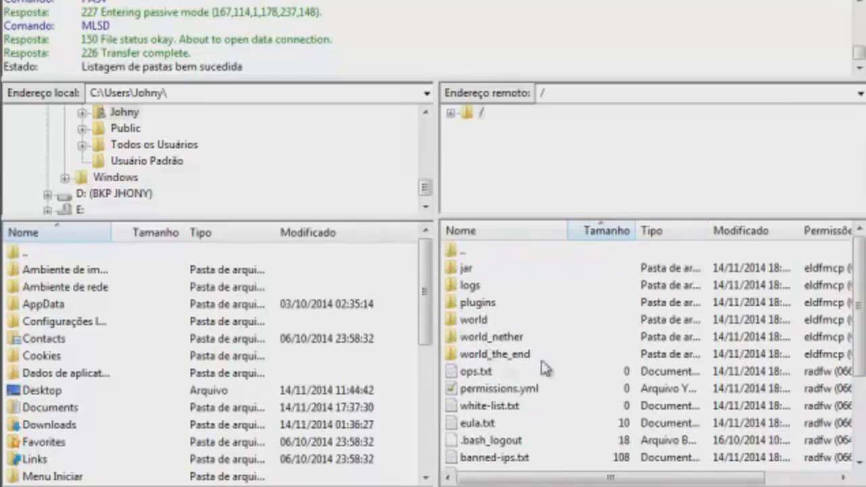
Open ops.txt from the server's root folder for viewing and editing.
{"action": "left_click", "coordinate": [477, 376]}
{"action": "right_click", "coordinate": [476, 374]}
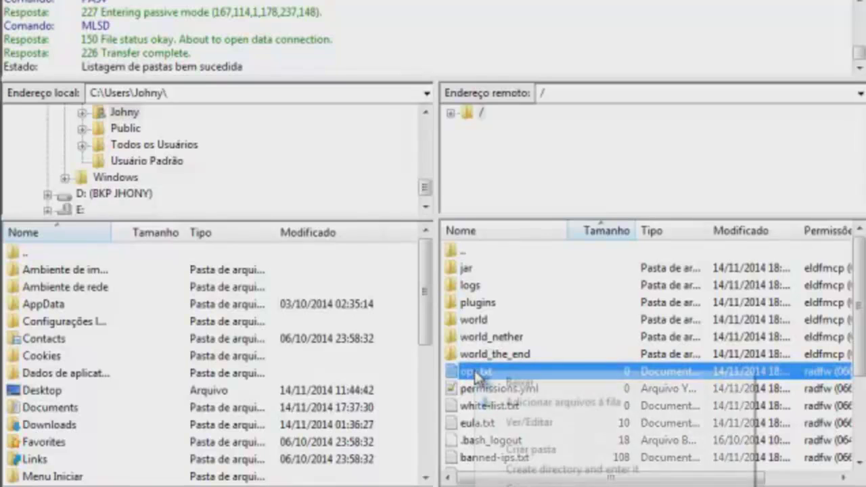
{"action": "left_click", "coordinate": [471, 376]}
{"action": "right_click", "coordinate": [471, 376]}
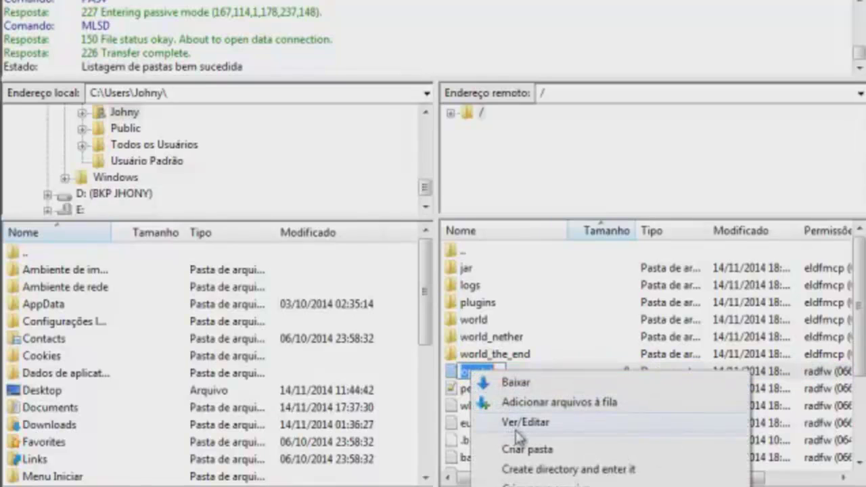
{"action": "left_click", "coordinate": [518, 423]}
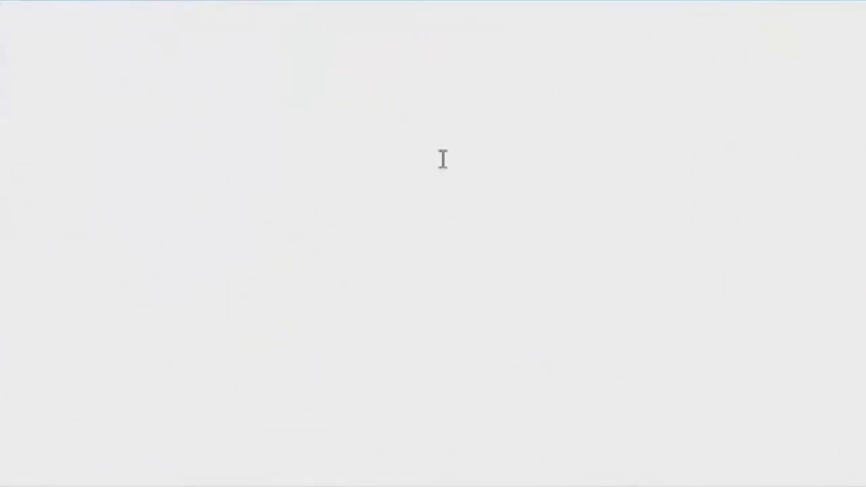
Enter the operator's player username in ops.txt, save it and send the changed file back to the server.
{"action": "type", "text": "absintoj"}
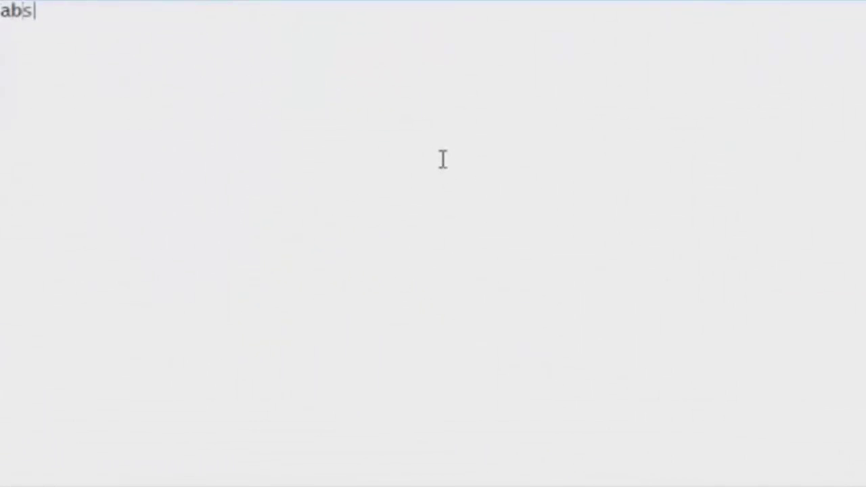
{"action": "left_click", "coordinate": [17, 1]}
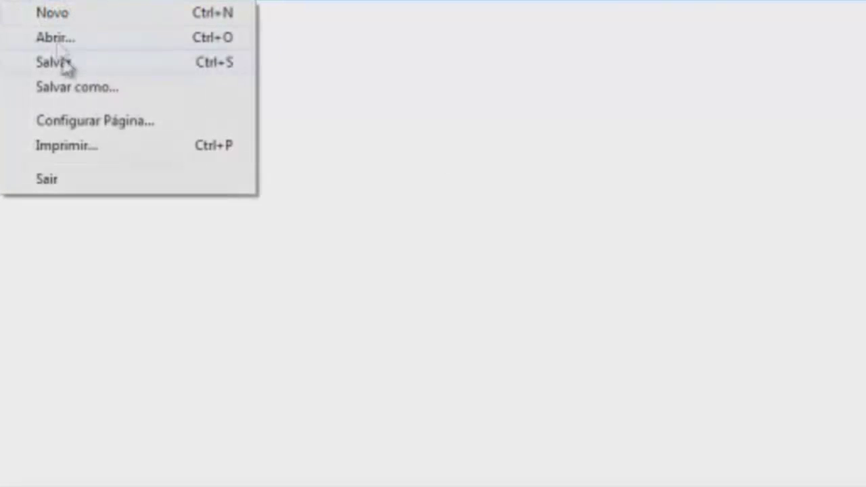
{"action": "left_click", "coordinate": [59, 58]}
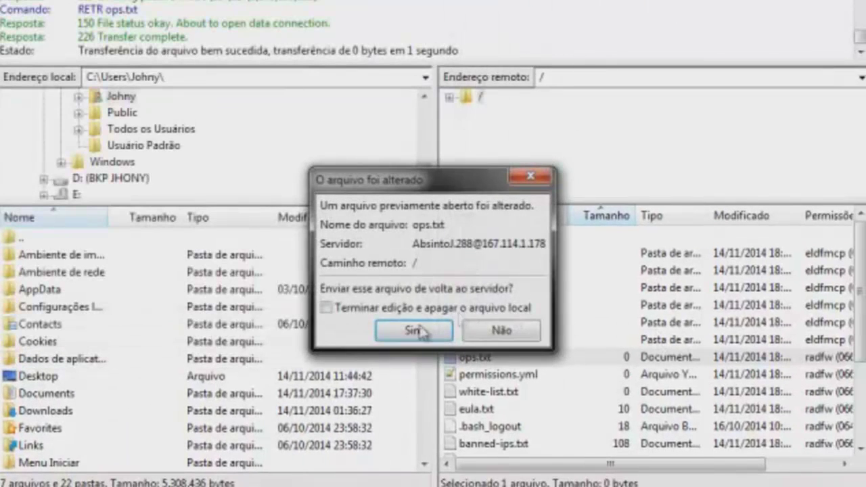
{"action": "left_click", "coordinate": [412, 330]}
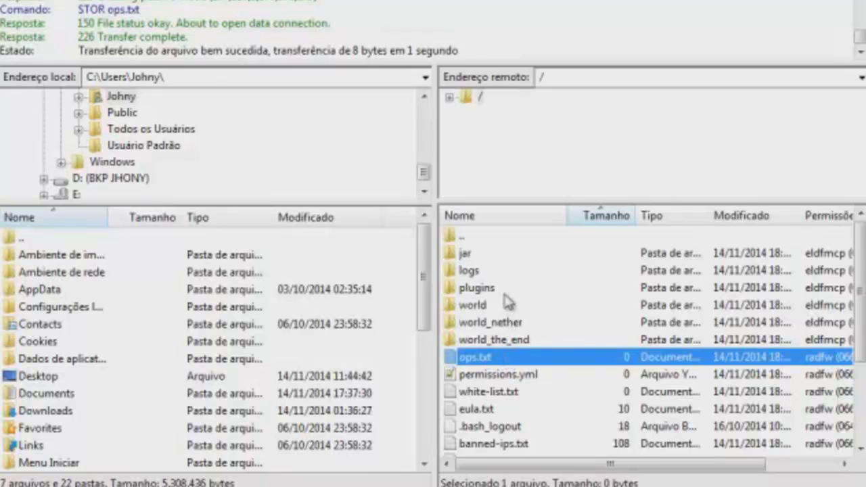
Open the plugins folder on the server and the Plugins folder on the local Desktop.
{"action": "left_click", "coordinate": [479, 290]}
{"action": "double_click", "coordinate": [500, 289]}
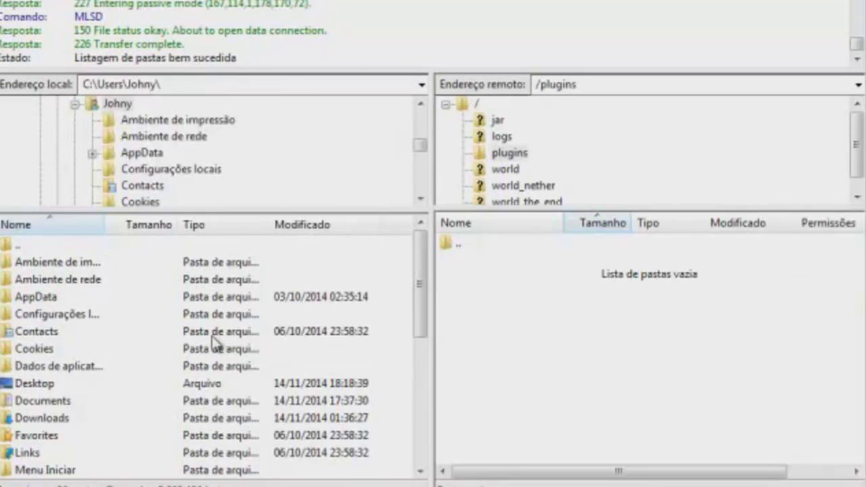
{"action": "double_click", "coordinate": [45, 383]}
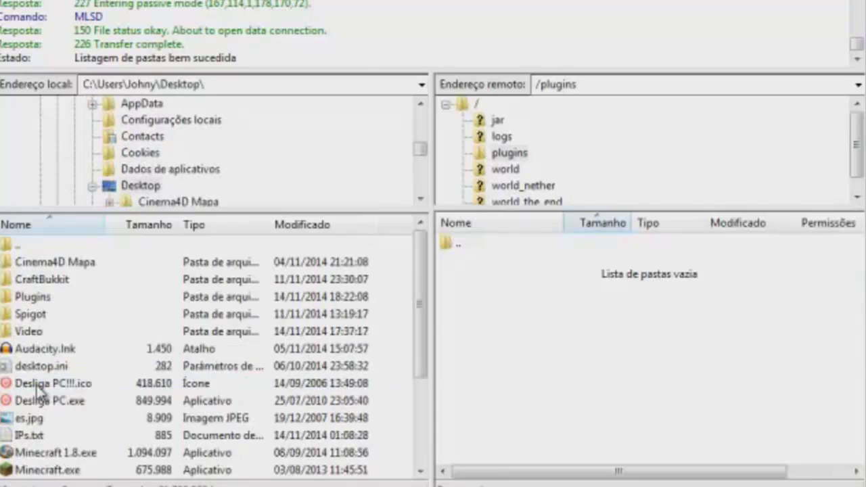
{"action": "double_click", "coordinate": [31, 297]}
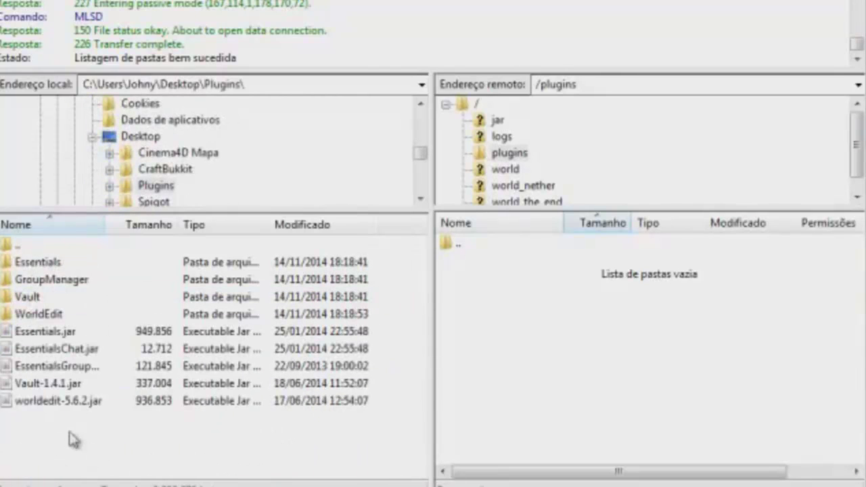
Upload everything in the local Plugins folder to the server's plugins folder, always replacing existing files for the current queue only.
{"action": "left_click_drag", "start_coordinate": [104, 444], "coordinate": [622, 333]}
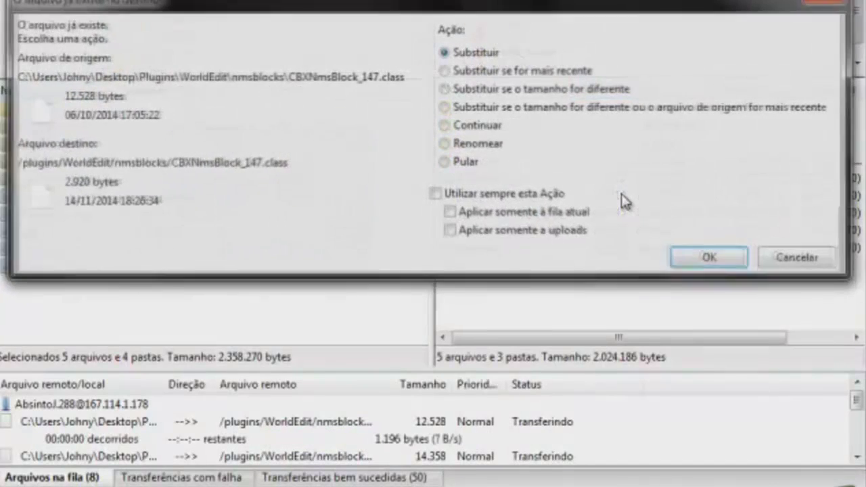
{"action": "left_click", "coordinate": [487, 197]}
{"action": "left_click", "coordinate": [513, 213]}
{"action": "left_click", "coordinate": [712, 257]}
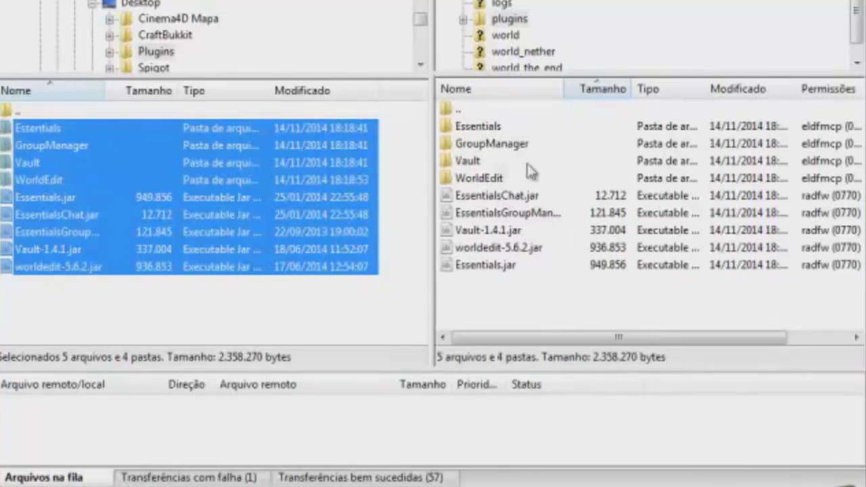
Open globalgroups.yml from the server's GroupManager plugin folder for viewing and editing.
{"action": "left_click", "coordinate": [502, 145]}
{"action": "double_click", "coordinate": [500, 144]}
{"action": "left_click", "coordinate": [493, 180]}
{"action": "right_click", "coordinate": [480, 178]}
{"action": "left_click", "coordinate": [534, 231]}
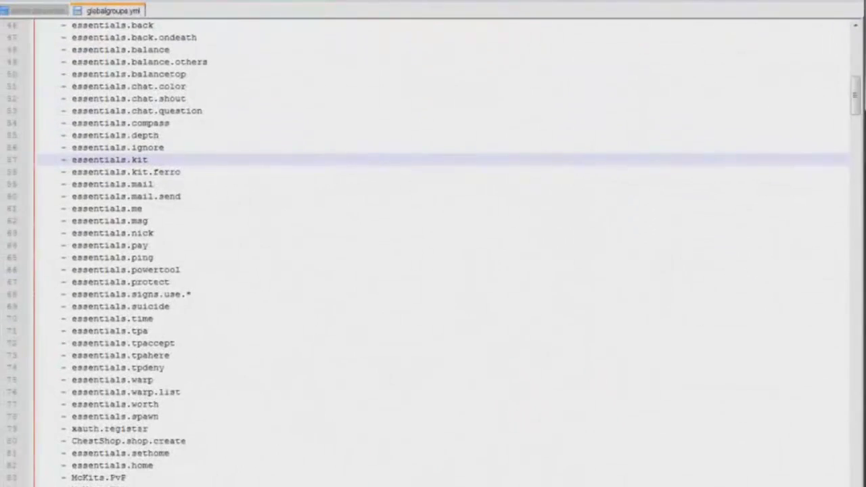
Add the outdented line "- essencials.kit.nb" below trail.spell in globalgroups.yml, then save and send the file back to the server.
{"action": "left_click_drag", "start_coordinate": [854, 95], "coordinate": [798, 140]}
{"action": "left_click", "coordinate": [148, 204]}
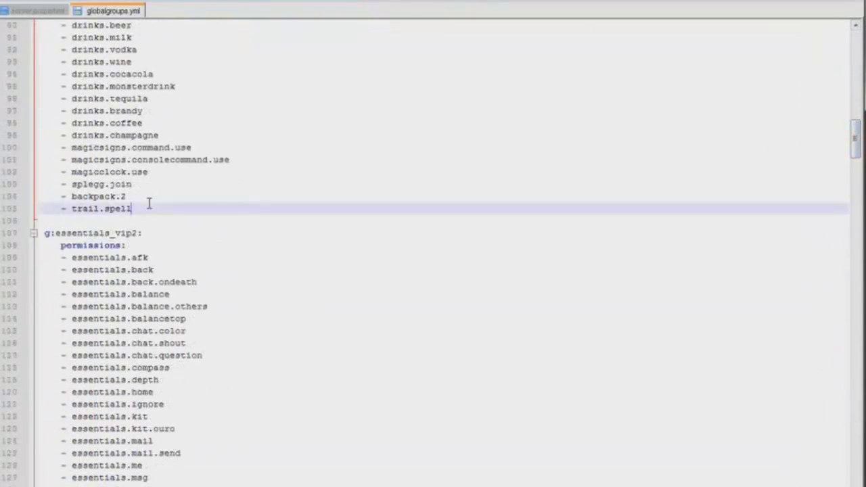
{"action": "key", "text": "Return"}
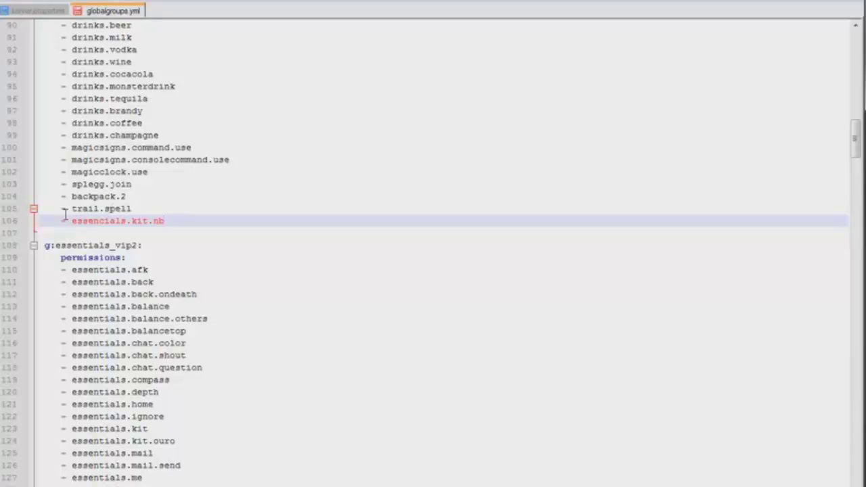
{"action": "key", "text": "shift+Tab"}
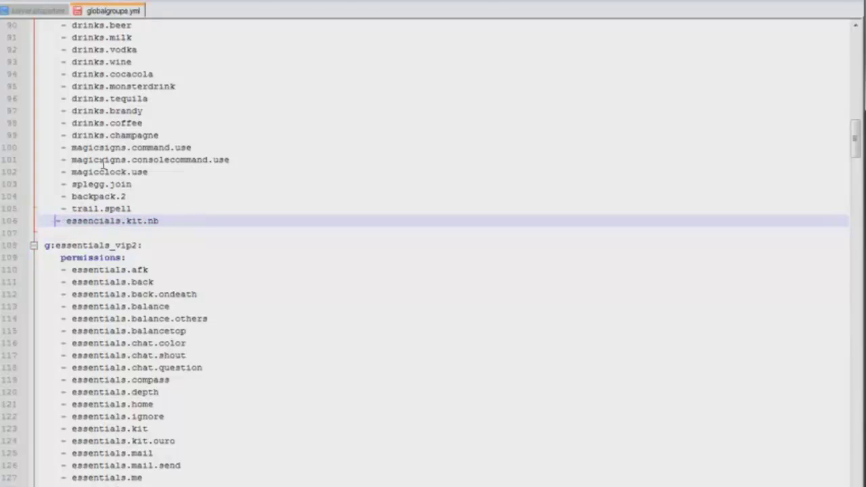
{"action": "key", "text": "ctrl+s"}
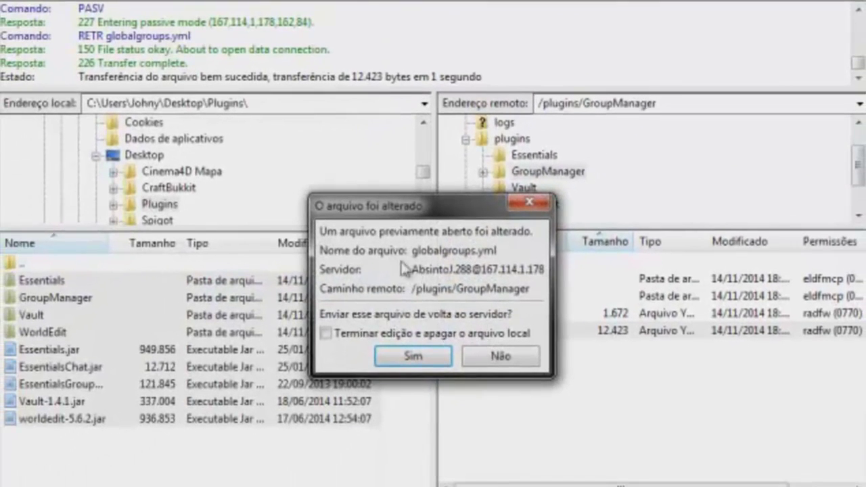
{"action": "left_click", "coordinate": [412, 356]}
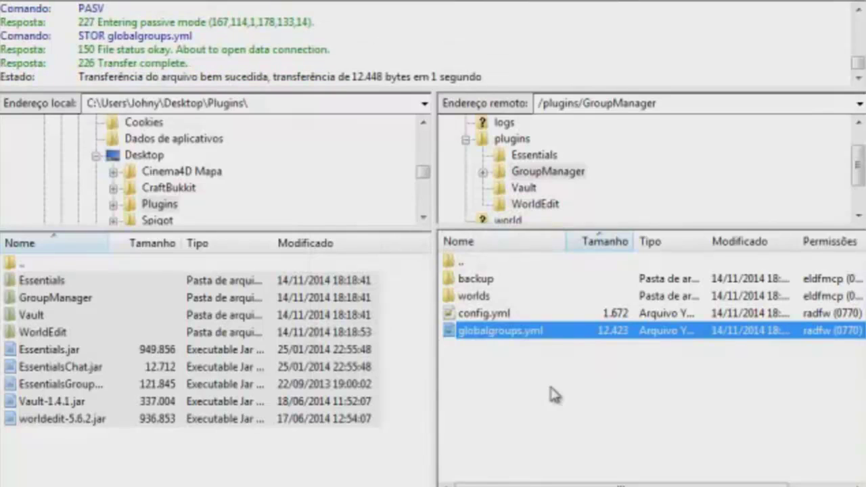
Return to the server's root folder and the local Desktop folder, and look over the Plugins, Spigot and CraftBukkit folders.
{"action": "double_click", "coordinate": [467, 262]}
{"action": "double_click", "coordinate": [467, 262]}
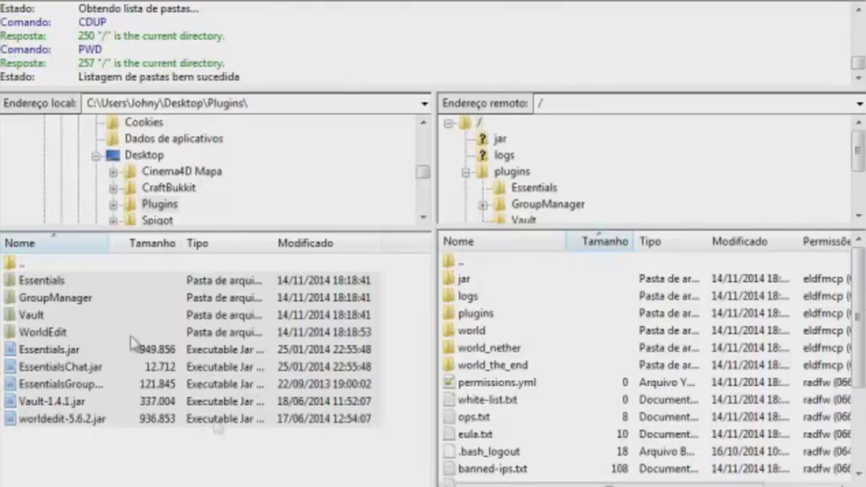
{"action": "double_click", "coordinate": [68, 264]}
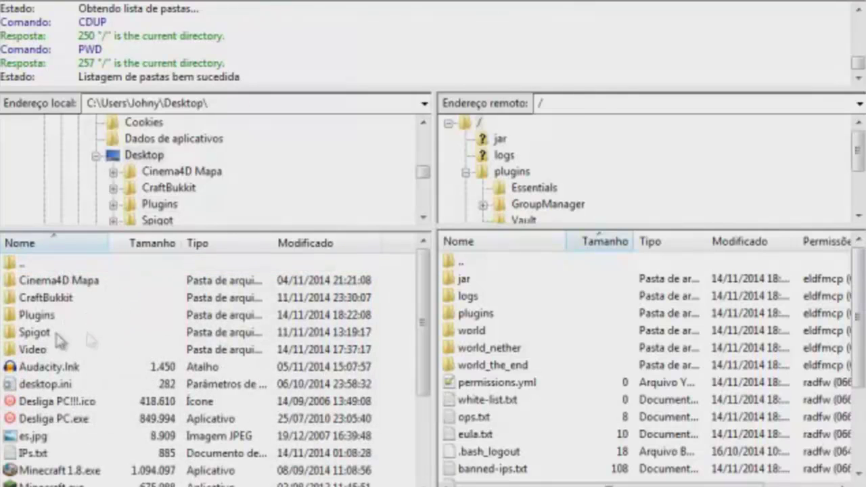
{"action": "left_click", "coordinate": [40, 315]}
{"action": "left_click", "coordinate": [40, 332]}
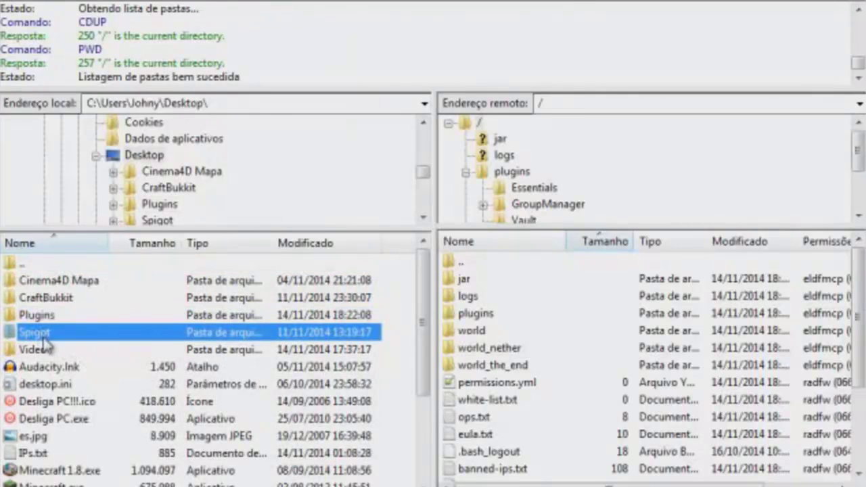
{"action": "left_click", "coordinate": [44, 299]}
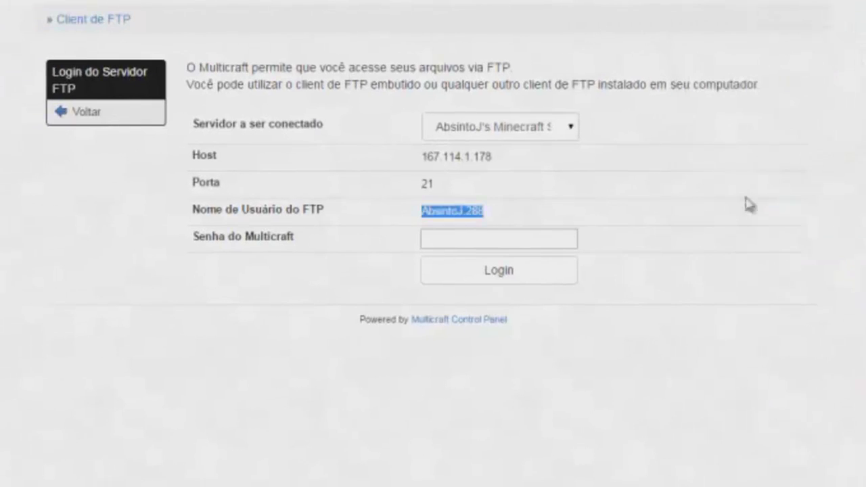
Switch to the Multicraft panel, leave the FTP login page and view the aAntiSpam plugin's page from the Bukkit plugin list.
{"action": "left_click", "coordinate": [88, 113]}
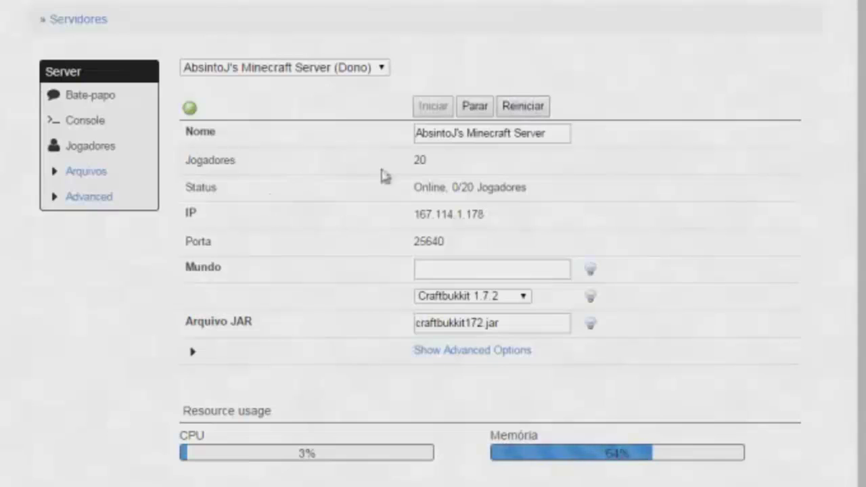
{"action": "left_click", "coordinate": [78, 173]}
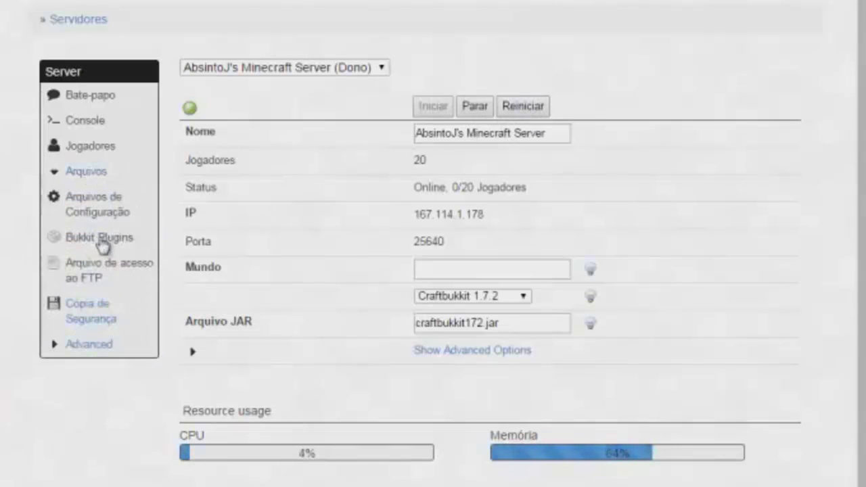
{"action": "left_click", "coordinate": [107, 242]}
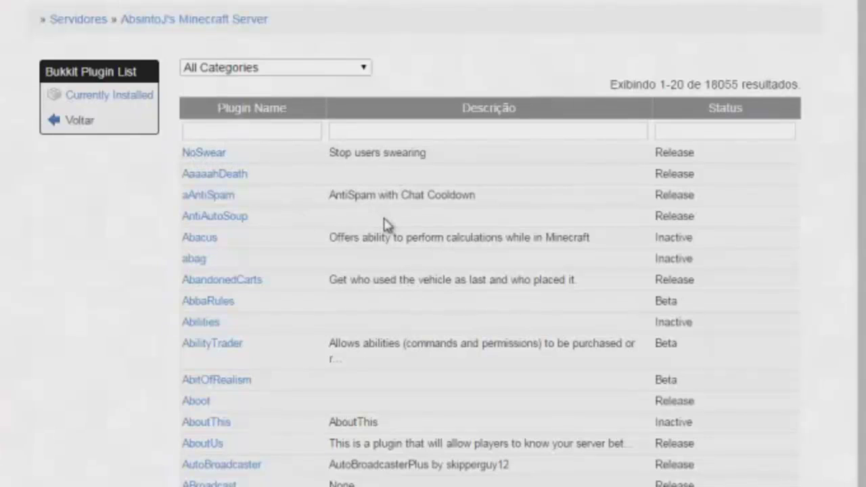
{"action": "left_click", "coordinate": [213, 207]}
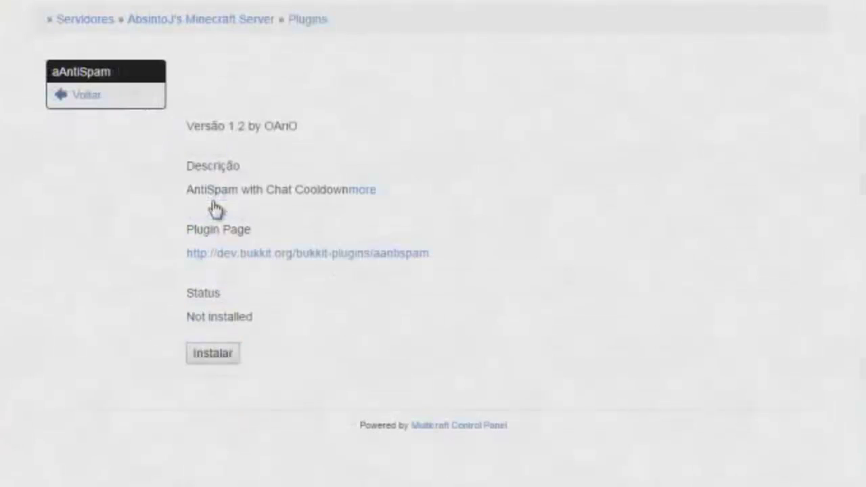